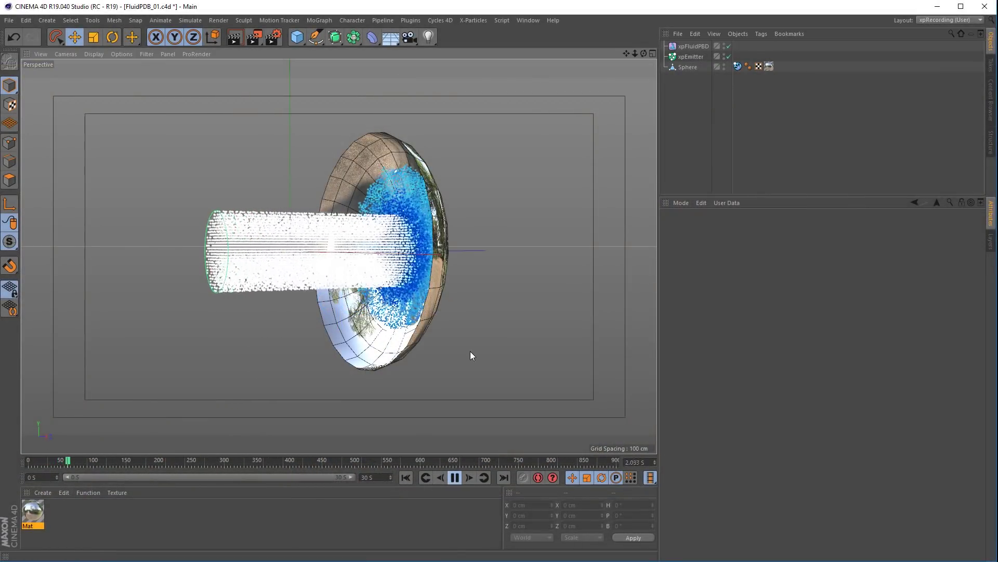
# Stop playback and raise xpFluidPBD's Ext Pressure from 0 % to 100 %.
pyautogui.keyDown('alt'); pyautogui.moveTo(473, 353); pyautogui.dragTo(462, 337); pyautogui.keyUp('alt')
pyautogui.click(456, 477)
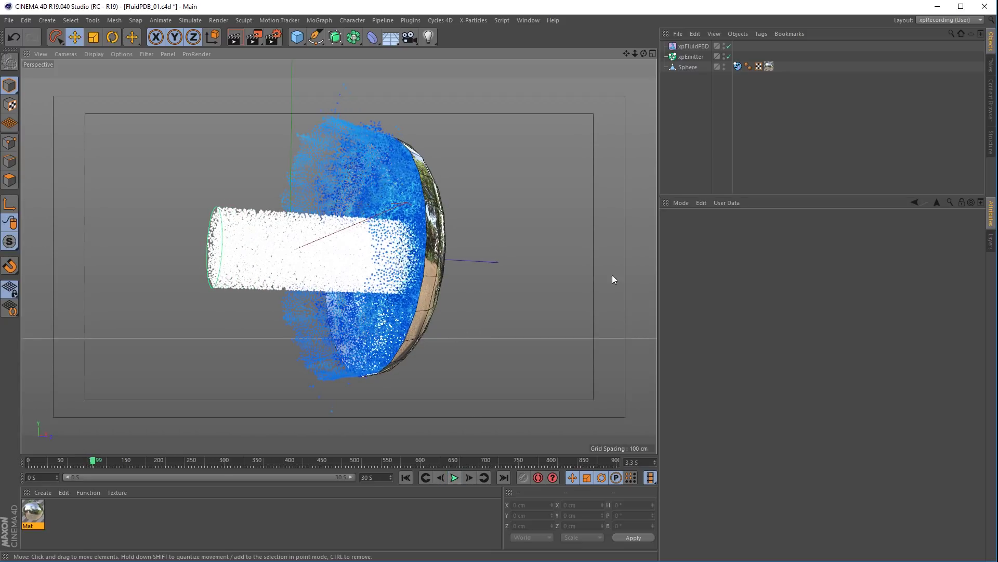
pyautogui.click(693, 46)
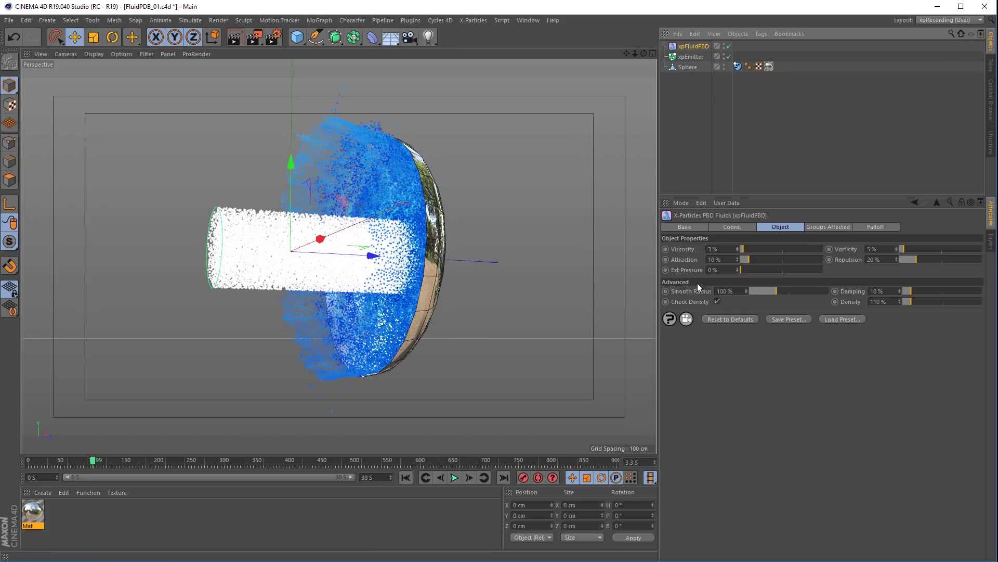
pyautogui.moveTo(750, 269); pyautogui.dragTo(841, 270)
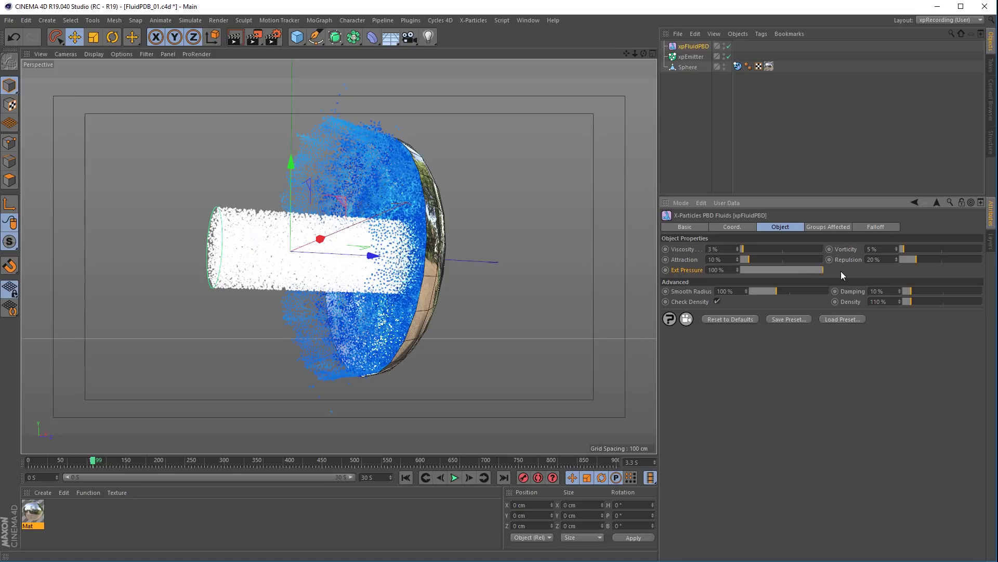
# Replay the simulation from the start and watch particles splash against the sphere.
pyautogui.click(455, 477)
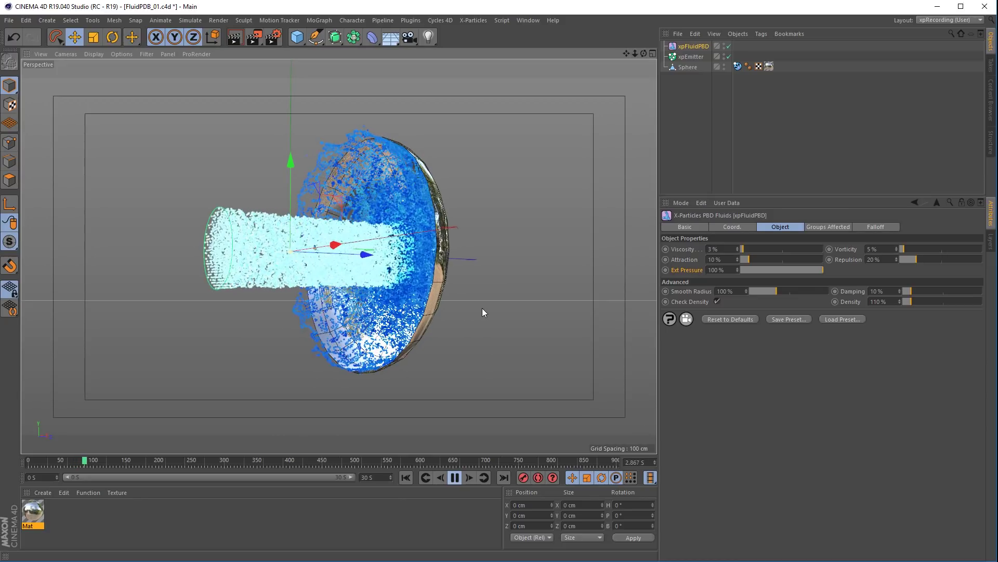
pyautogui.keyDown('alt'); pyautogui.moveTo(482, 308); pyautogui.dragTo(460, 308); pyautogui.keyUp('alt')
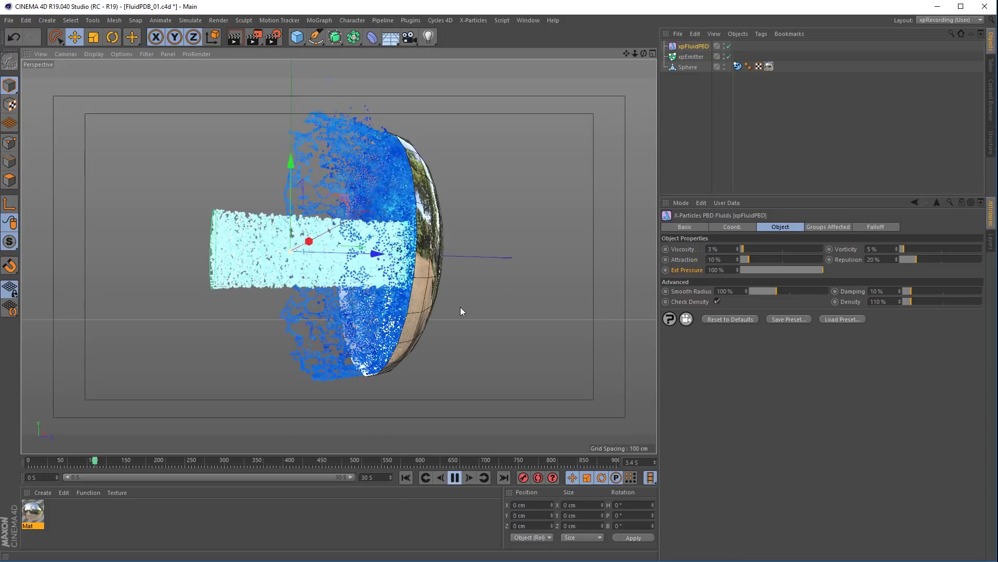
pyautogui.click(455, 477)
pyautogui.click(473, 20)
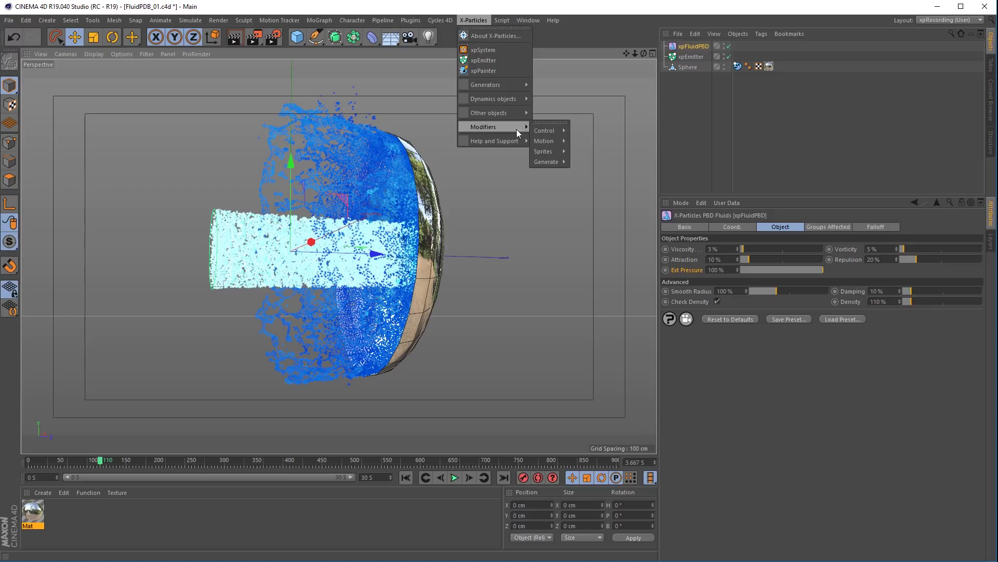
# Add an xpTurbulence modifier from Modifiers > Motion and replay the fluid around the sphere.
pyautogui.moveTo(548, 141)
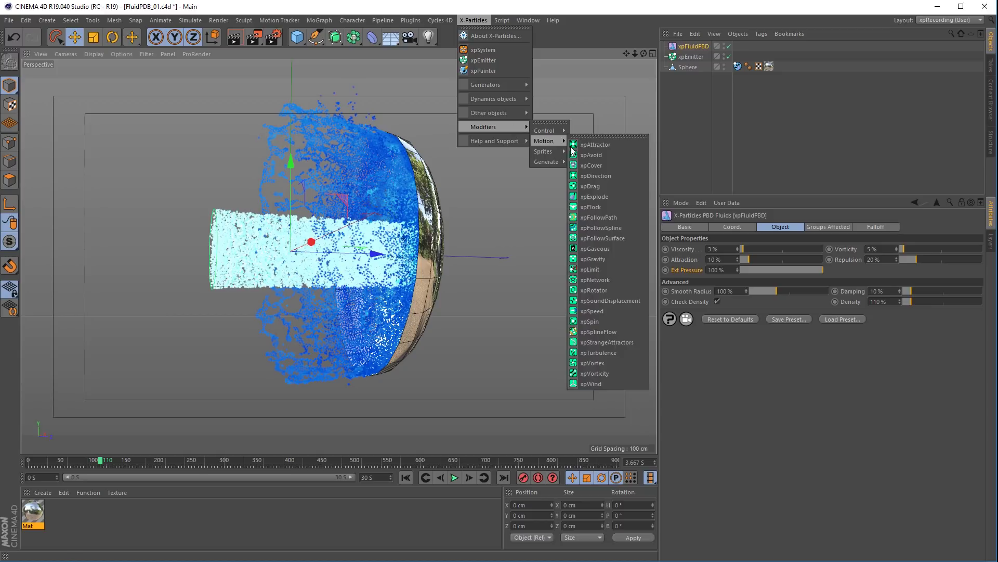
pyautogui.click(590, 352)
pyautogui.click(454, 477)
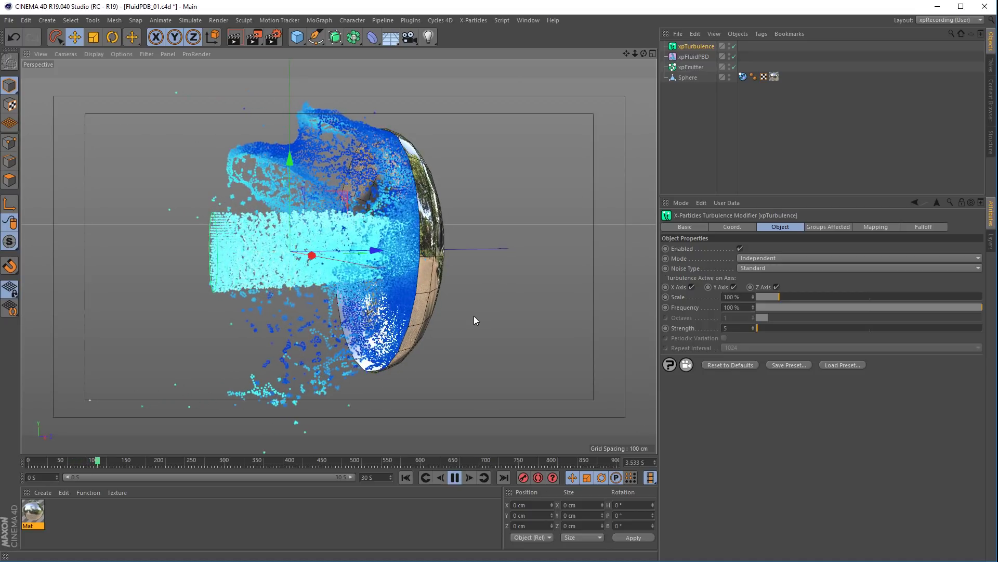
pyautogui.keyDown('alt'); pyautogui.moveTo(466, 322); pyautogui.dragTo(632, 313); pyautogui.keyUp('alt')
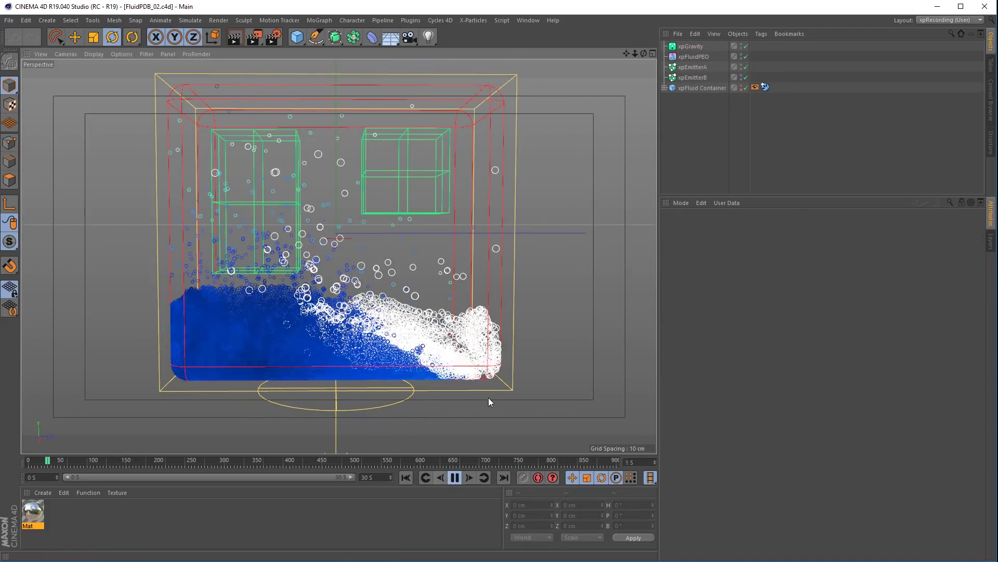
# Orbit the view around the two-emitter fluid container as the liquid settles.
pyautogui.moveTo(553, 367)
pyautogui.keyDown('alt'); pyautogui.mouseDown()
pyautogui.moveTo(585, 361)
pyautogui.moveTo(556, 366)
pyautogui.moveTo(556, 350)
pyautogui.mouseUp(); pyautogui.keyUp('alt')
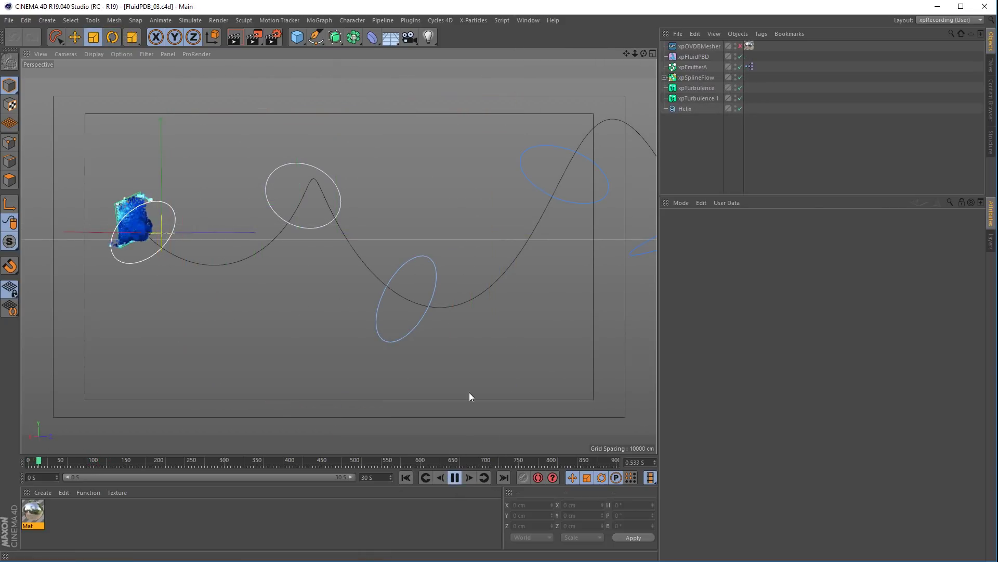
# Pause the spline-guided fluid at frame 199 and enable xpOVDBMesher to mesh it.
pyautogui.moveTo(510, 344)
pyautogui.keyDown('alt'); pyautogui.mouseDown()
pyautogui.moveTo(460, 340)
pyautogui.moveTo(476, 323)
pyautogui.moveTo(470, 333)
pyautogui.moveTo(498, 336)
pyautogui.mouseUp(); pyautogui.keyUp('alt')
pyautogui.keyDown('alt'); pyautogui.moveTo(233, 343); pyautogui.dragTo(250, 326); pyautogui.keyUp('alt')
pyautogui.click(455, 478)
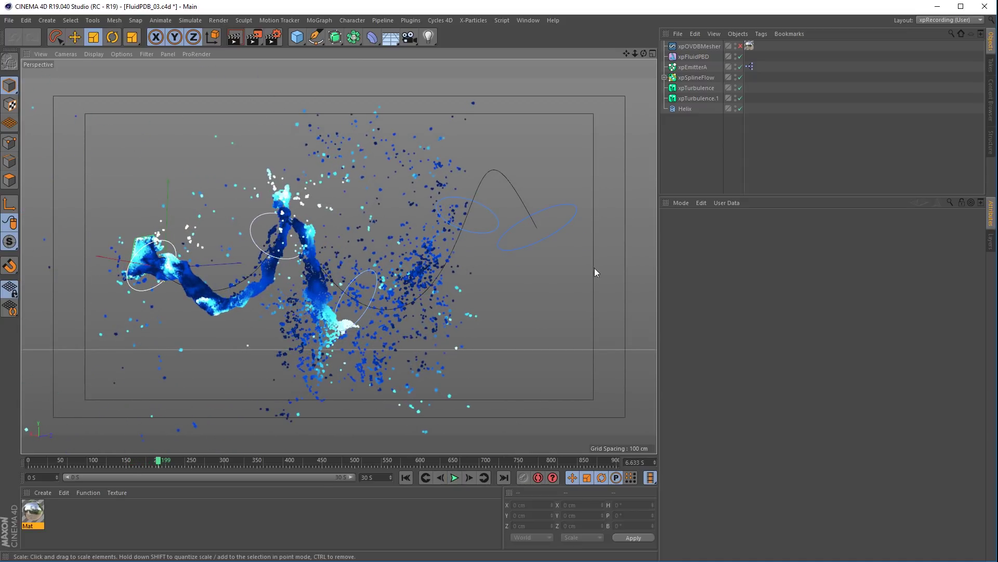
pyautogui.click(739, 45)
pyautogui.keyDown('alt'); pyautogui.moveTo(457, 364); pyautogui.dragTo(341, 260); pyautogui.keyUp('alt')
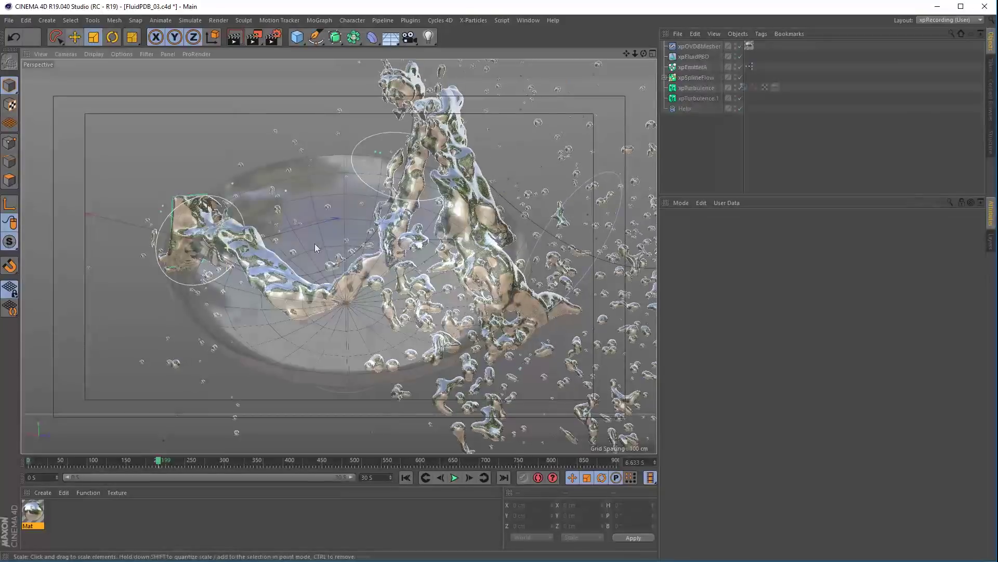
pyautogui.click(454, 477)
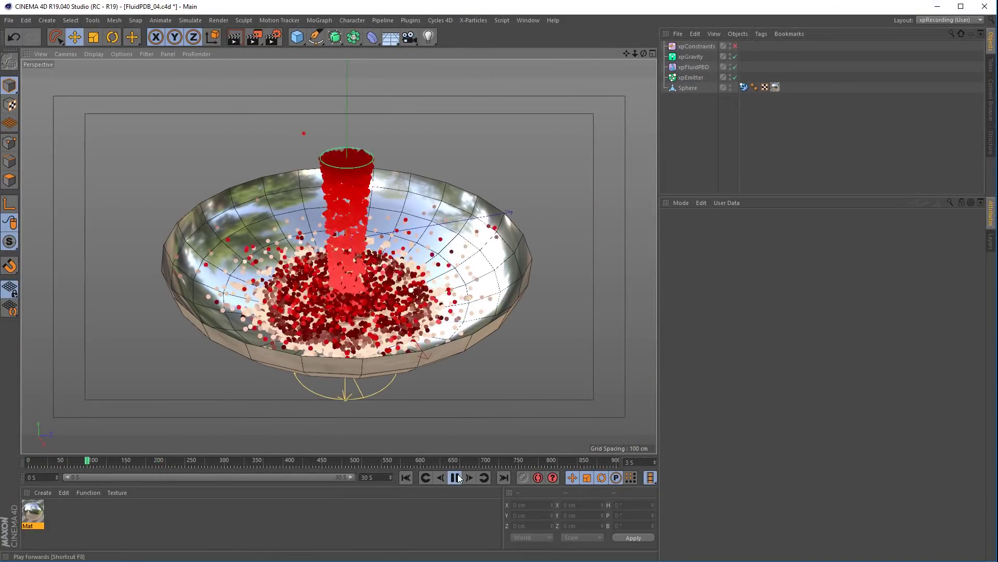
# Stop and rewind the animation, then enable the xpConstraints object.
pyautogui.click(454, 478)
pyautogui.click(413, 474)
pyautogui.click(736, 46)
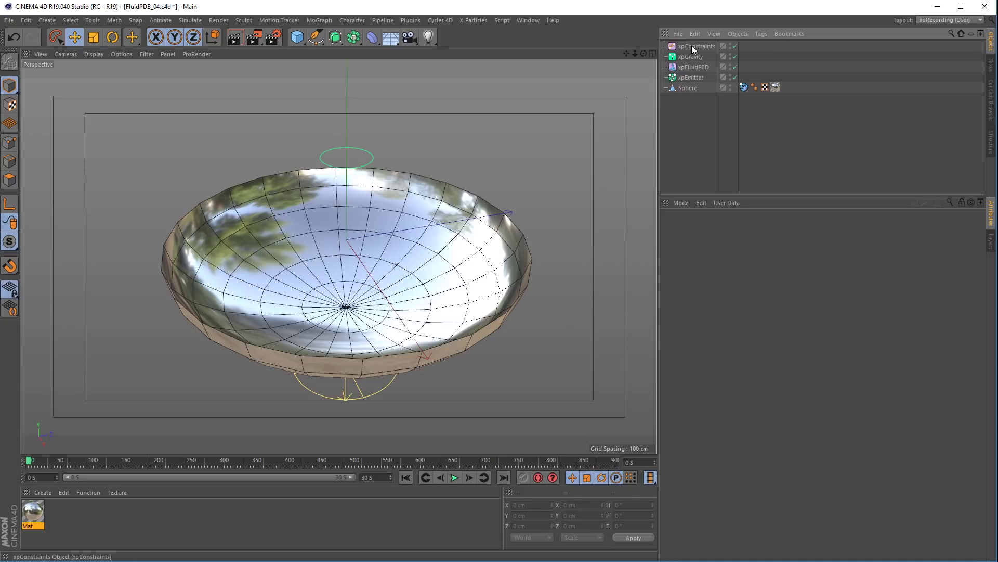
pyautogui.click(691, 45)
# Turn on Viscosity and Surface Tension in xpConstraints and replay the red fluid pour.
pyautogui.click(921, 227)
pyautogui.click(722, 257)
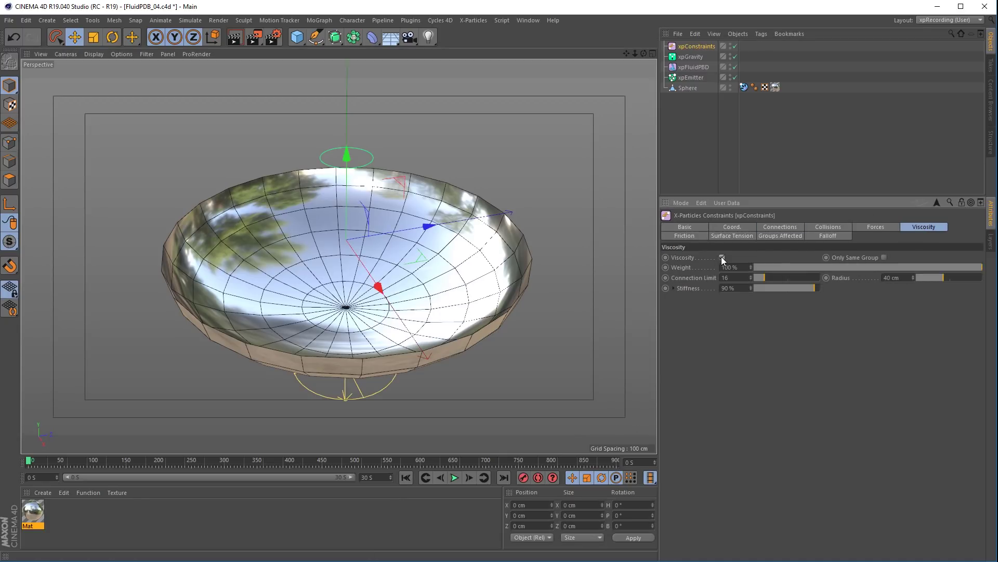
pyautogui.click(730, 235)
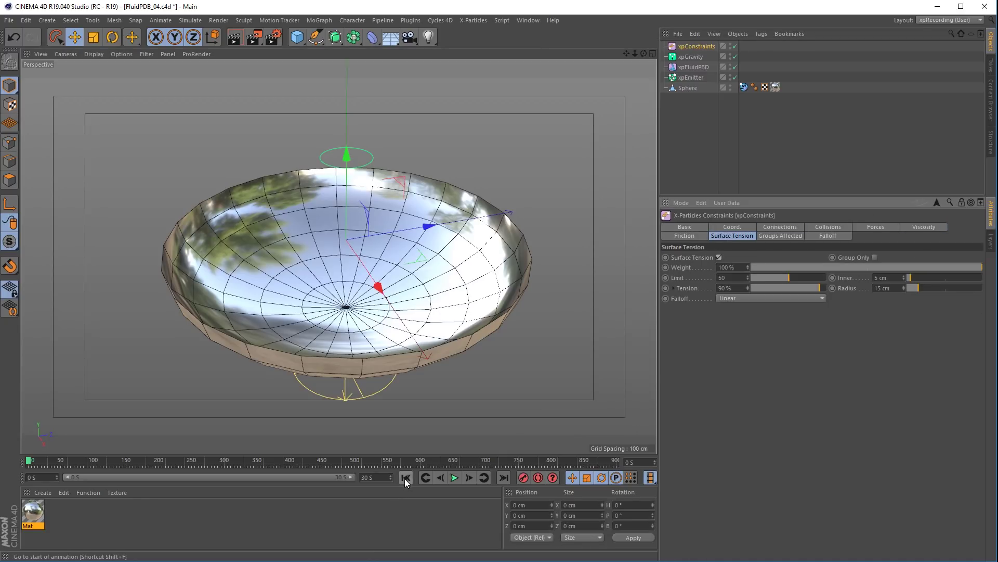
pyautogui.click(455, 477)
pyautogui.keyDown('alt'); pyautogui.moveTo(500, 391); pyautogui.dragTo(473, 354); pyautogui.keyUp('alt')
# Select xpEmitter and drag it about 13 cm along X above the bowl.
pyautogui.click(689, 77)
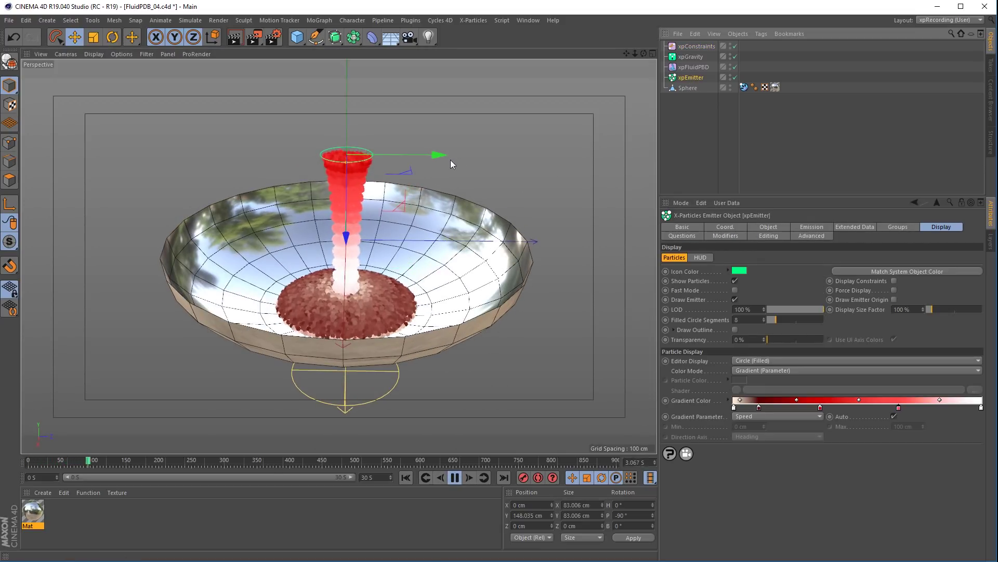
pyautogui.moveTo(450, 160); pyautogui.dragTo(403, 166)
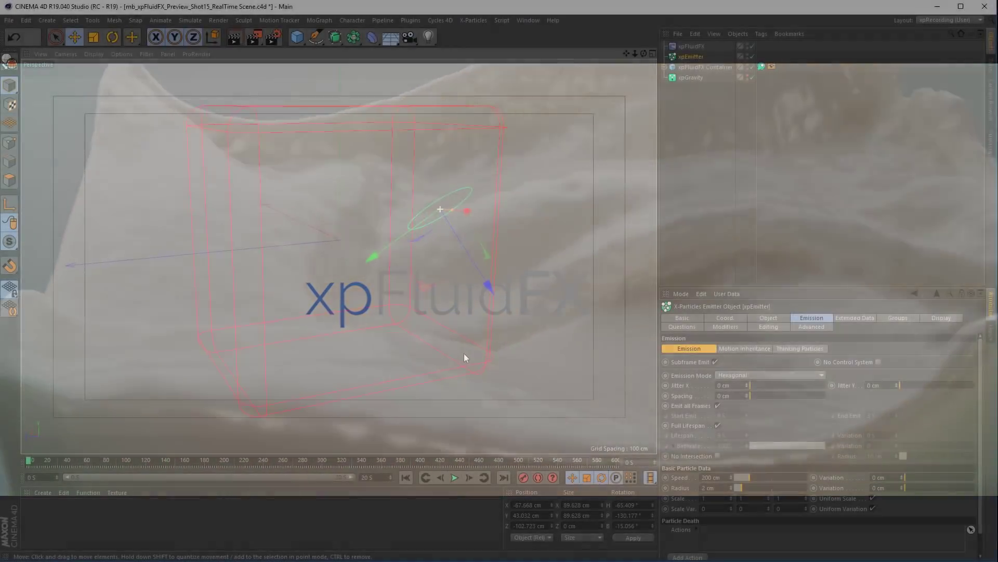
# Play the FluidFX scene and lower the emitter's Fluid Data viscosity from 15 to 3.
pyautogui.click(455, 478)
pyautogui.click(854, 318)
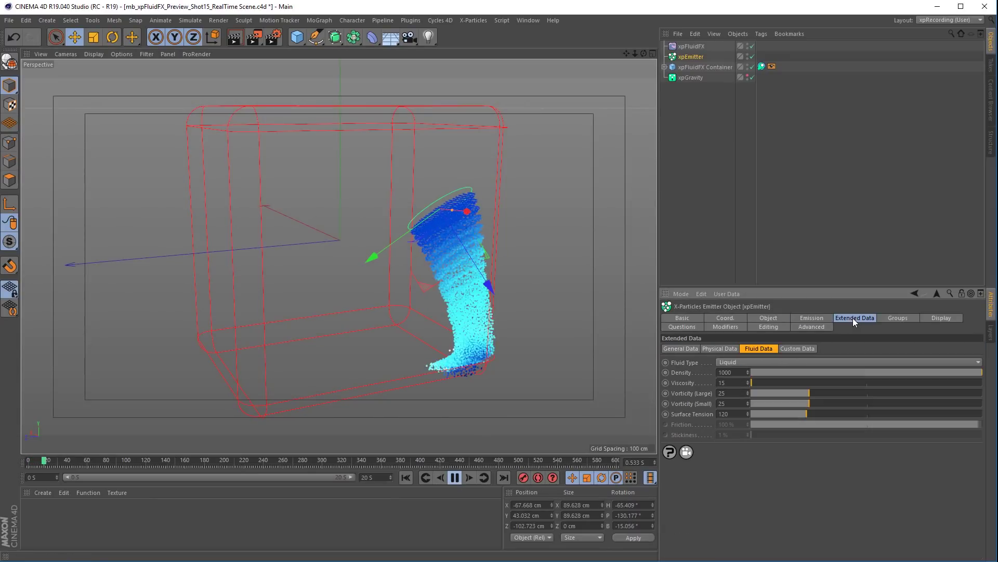
pyautogui.moveTo(755, 383); pyautogui.dragTo(516, 404)
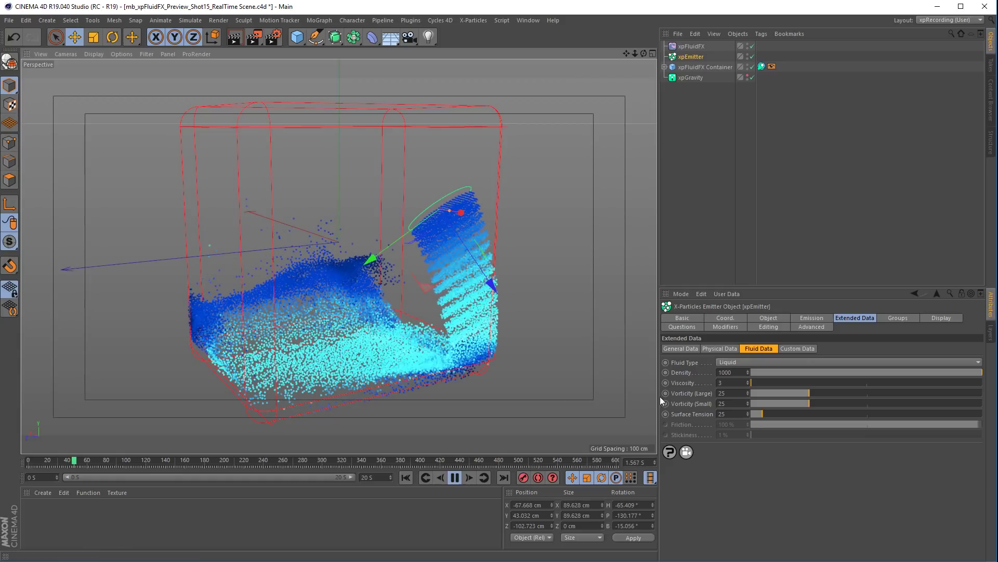
pyautogui.click(809, 319)
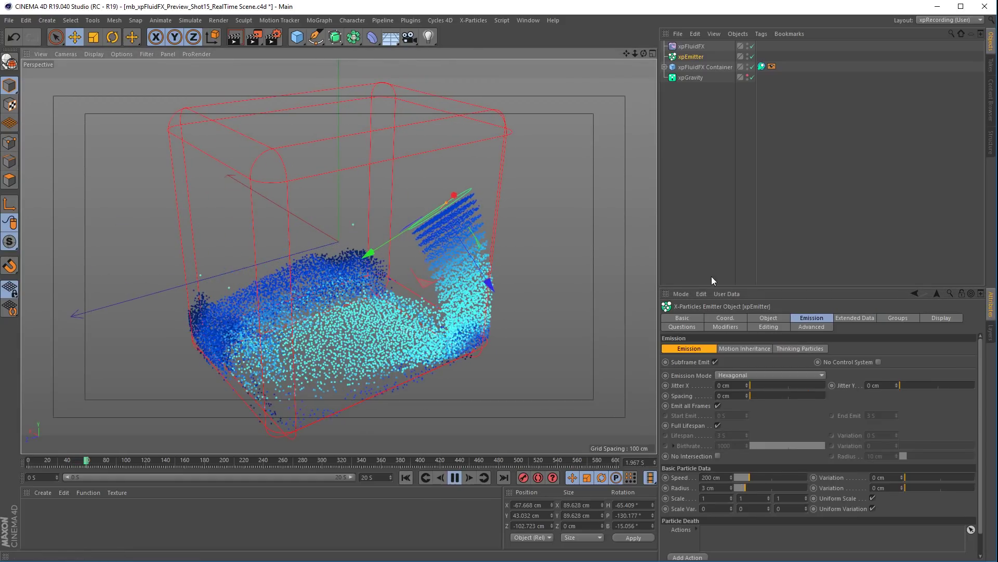
# Re-enter the emitter's viscosity, set surface tension to 75, and restart from frame one.
pyautogui.click(855, 319)
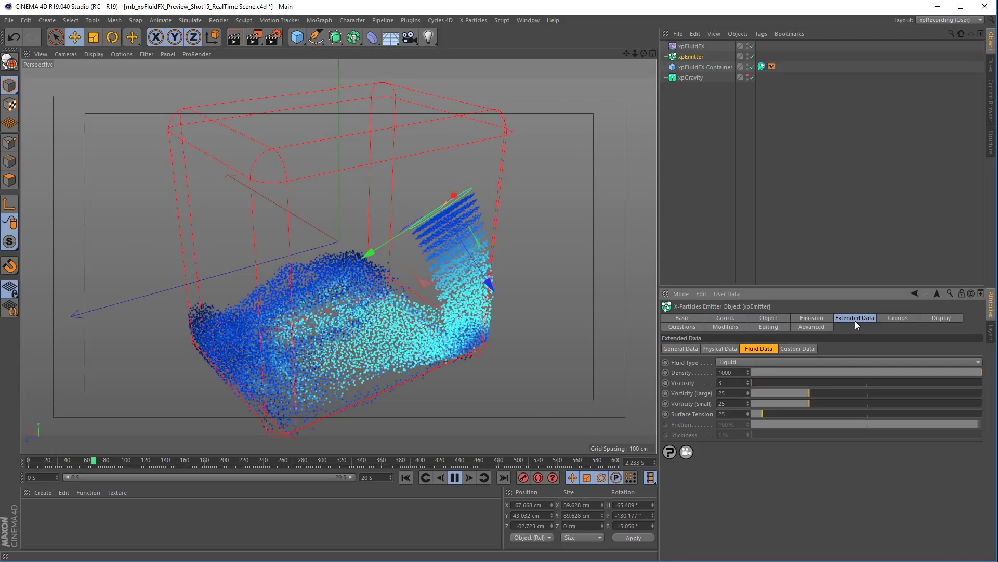
pyautogui.doubleClick(728, 383)
pyautogui.write('1')
pyautogui.press('Return')
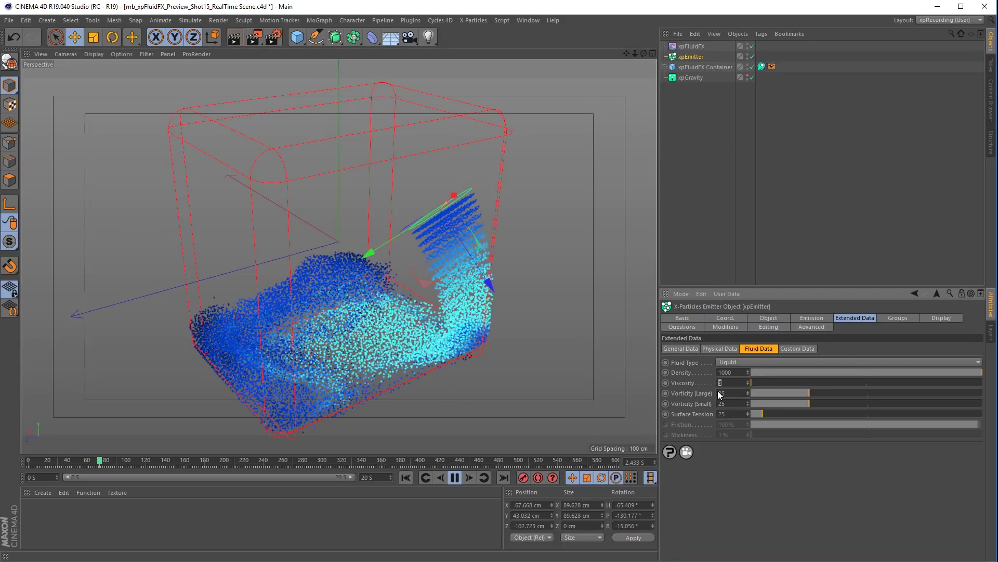
pyautogui.write('5')
pyautogui.press('Return')
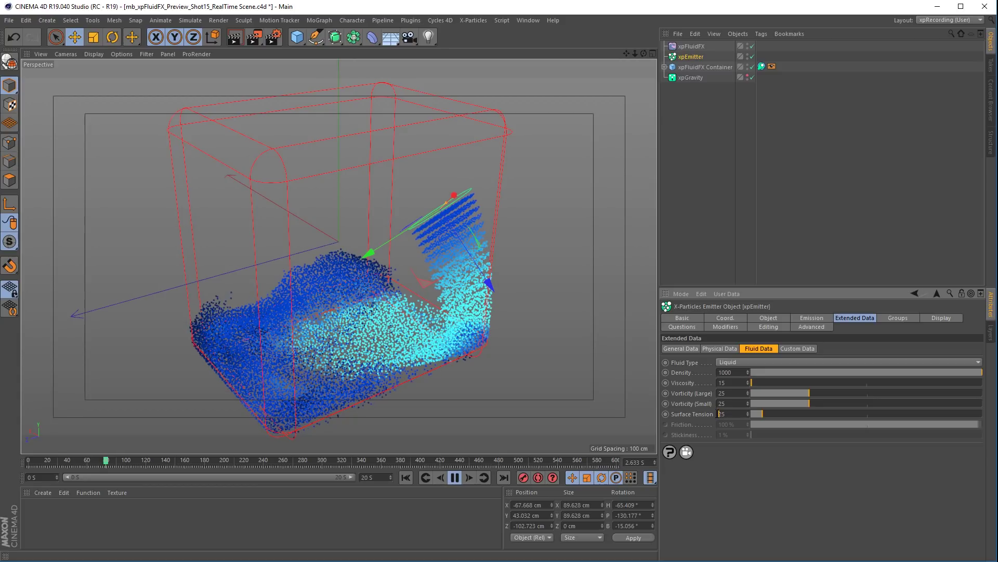
pyautogui.doubleClick(721, 414)
pyautogui.write('75')
pyautogui.press('Return')
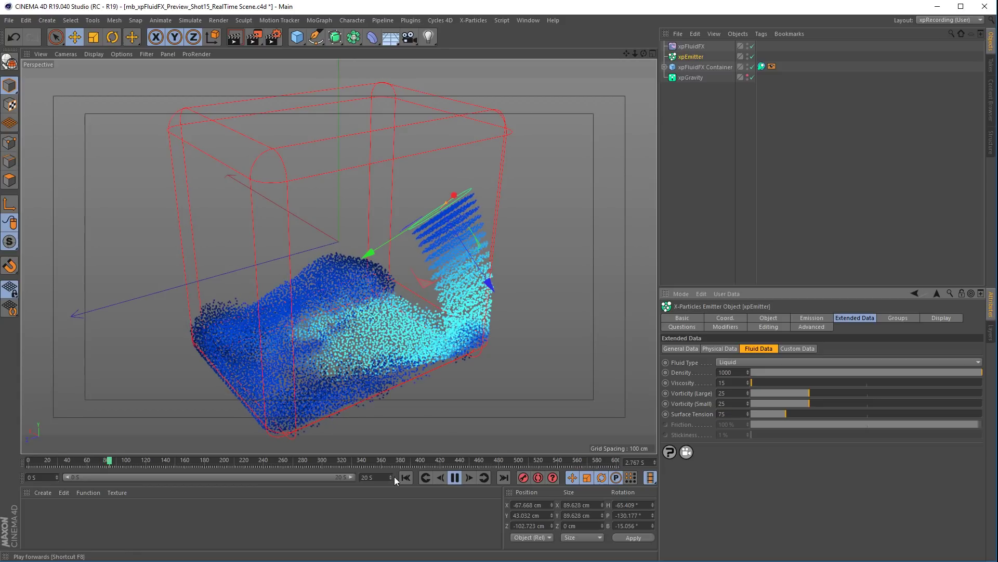
pyautogui.click(406, 478)
# Raise the emitter's surface tension to 120, then 150, and restart the simulation.
pyautogui.keyDown('alt'); pyautogui.moveTo(464, 418); pyautogui.dragTo(448, 375); pyautogui.keyUp('alt')
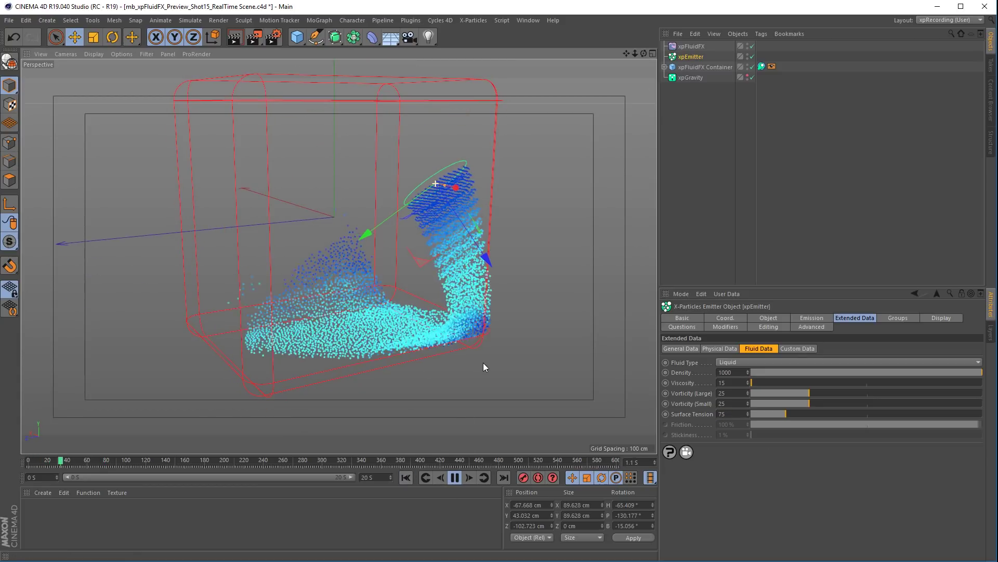
pyautogui.moveTo(520, 373)
pyautogui.keyDown('alt'); pyautogui.mouseDown()
pyautogui.moveTo(487, 377)
pyautogui.moveTo(525, 376)
pyautogui.mouseUp(); pyautogui.keyUp('alt')
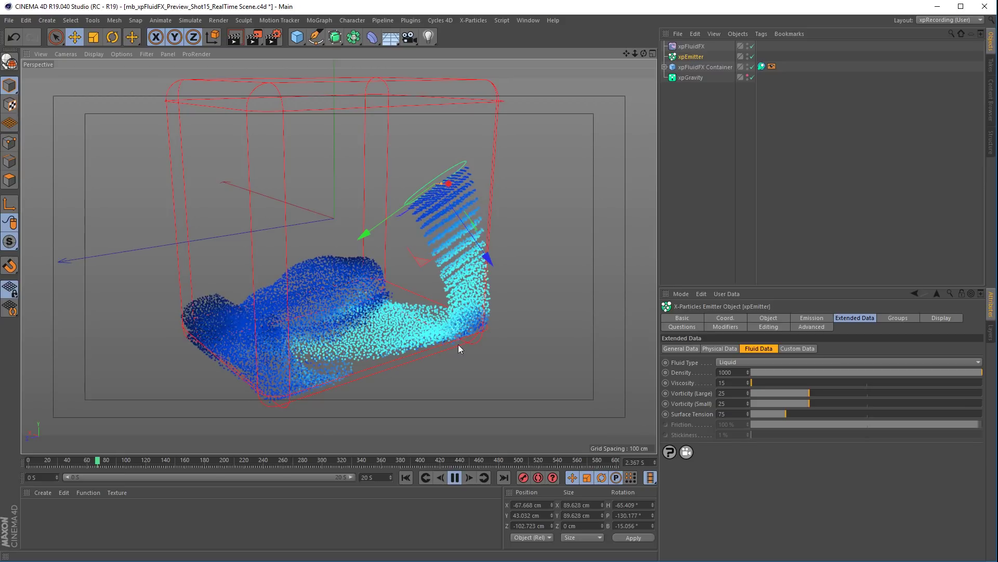
pyautogui.click(720, 383)
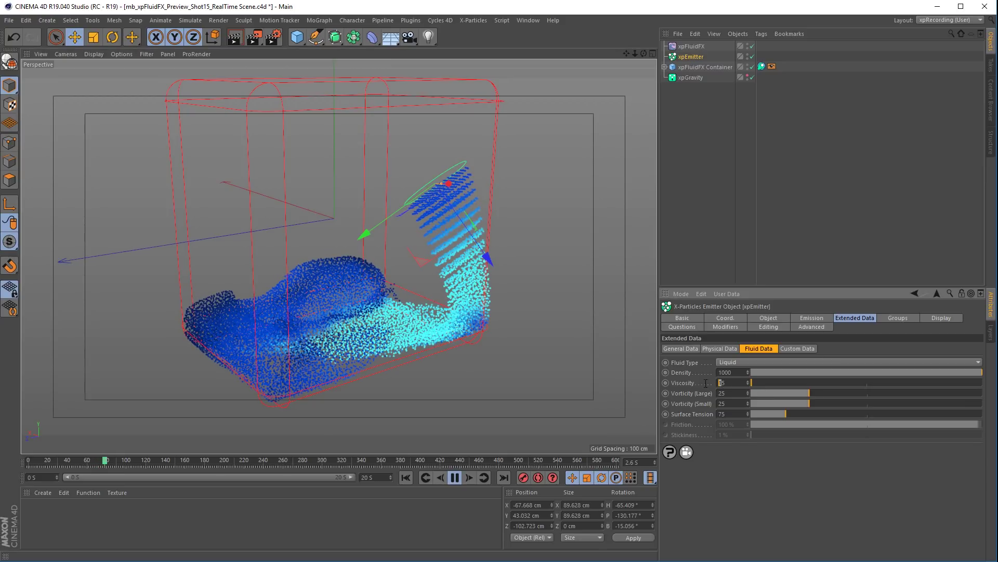
pyautogui.click(720, 414)
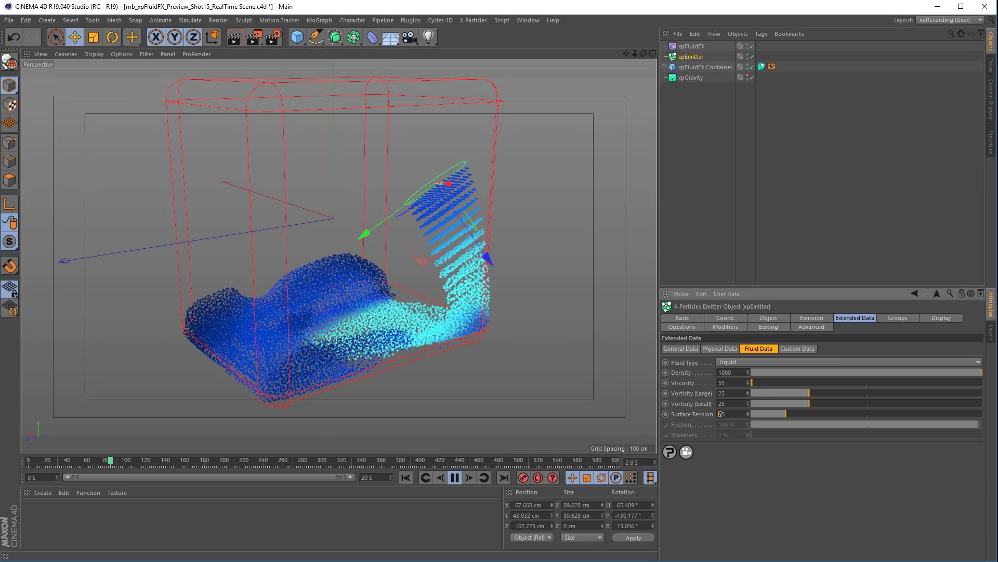
pyautogui.write('120')
pyautogui.press('Return')
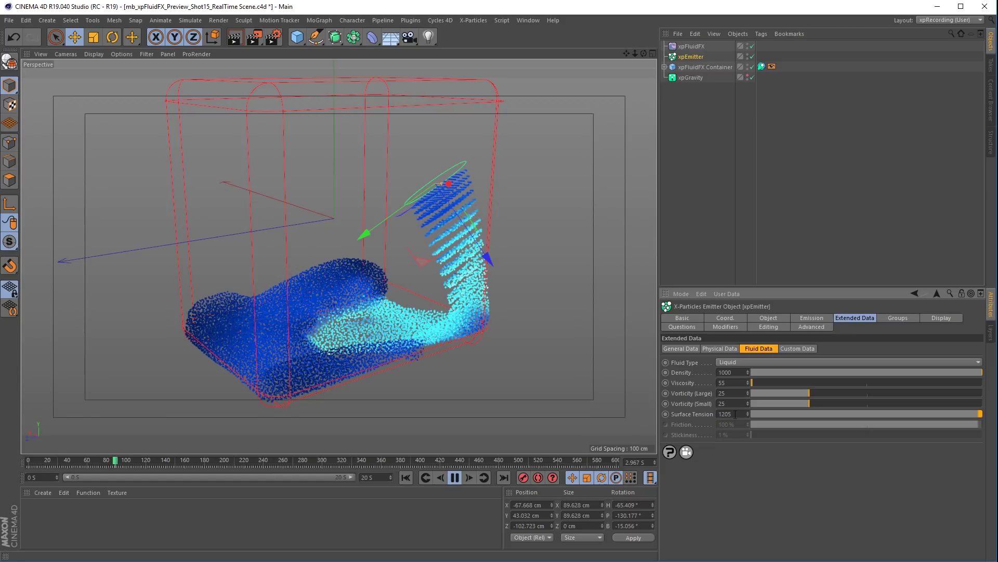
pyautogui.doubleClick(731, 416)
pyautogui.write('150')
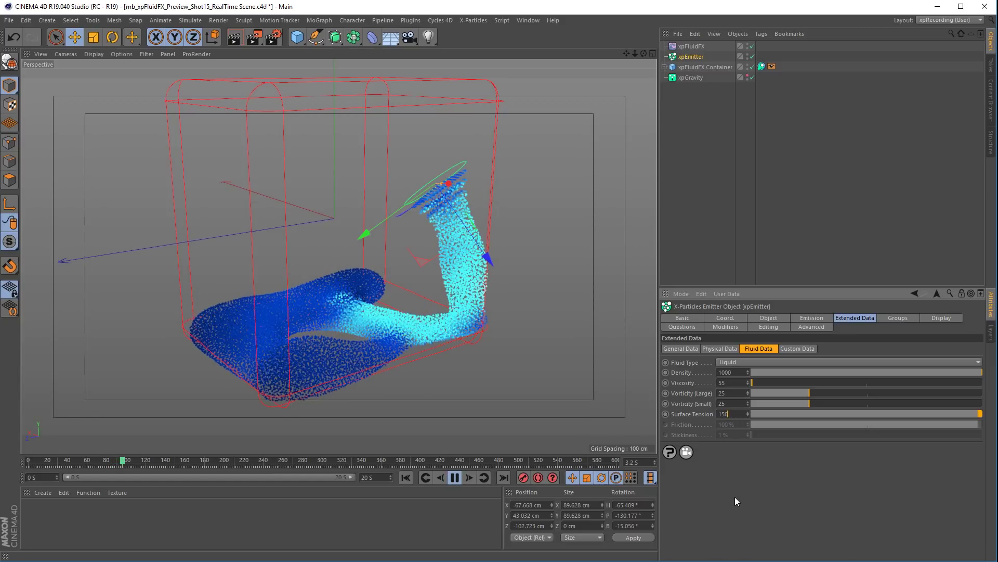
pyautogui.press('Return')
pyautogui.click(406, 477)
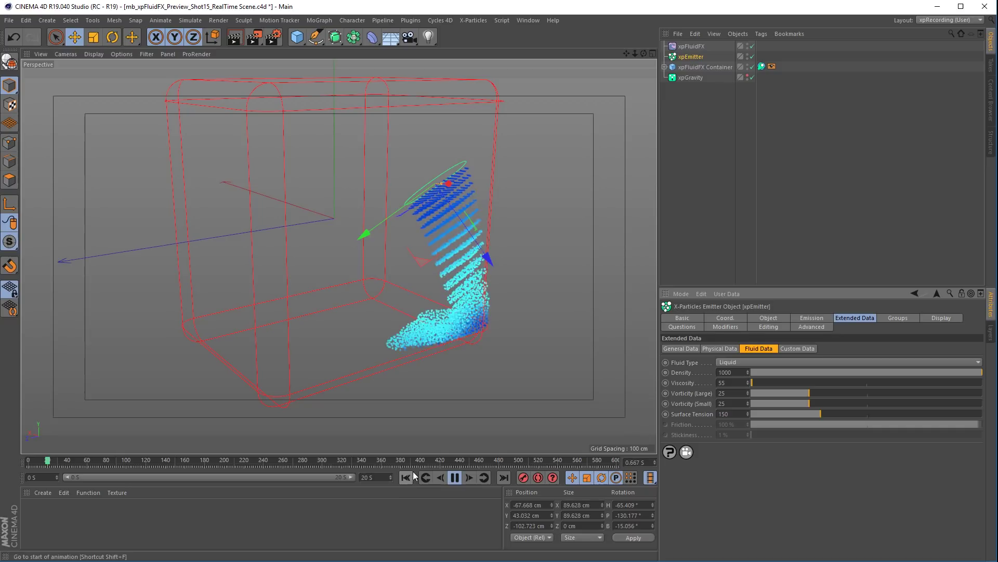
# Orbit around the three-colour fluid box and restart the mixed simulation from the start.
pyautogui.moveTo(522, 386)
pyautogui.keyDown('alt'); pyautogui.mouseDown()
pyautogui.moveTo(506, 385)
pyautogui.moveTo(539, 363)
pyautogui.moveTo(575, 373)
pyautogui.moveTo(561, 384)
pyautogui.moveTo(523, 383)
pyautogui.mouseUp(); pyautogui.keyUp('alt')
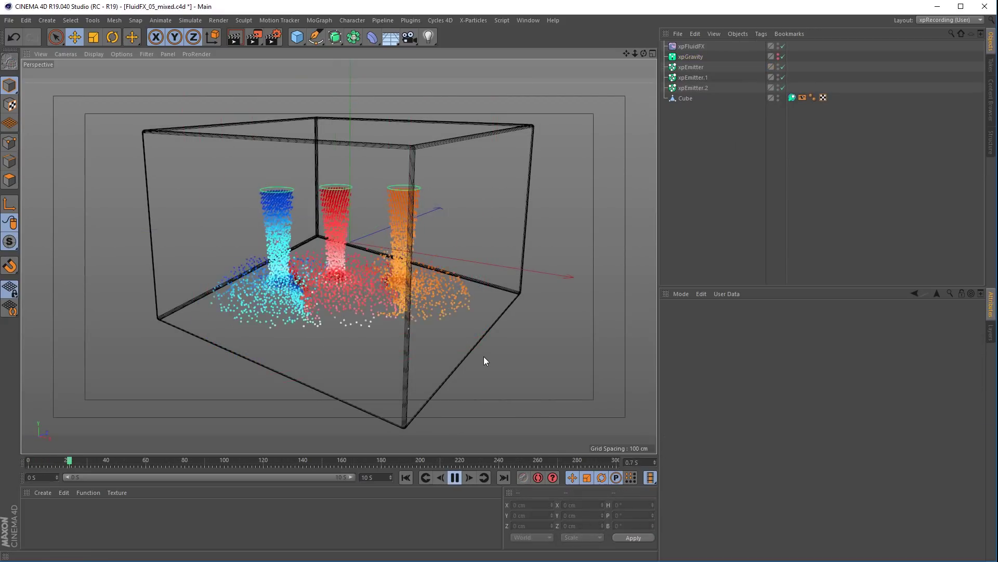
pyautogui.moveTo(476, 366)
pyautogui.keyDown('alt'); pyautogui.mouseDown()
pyautogui.moveTo(514, 383)
pyautogui.moveTo(525, 345)
pyautogui.moveTo(544, 367)
pyautogui.moveTo(475, 376)
pyautogui.mouseUp(); pyautogui.keyUp('alt')
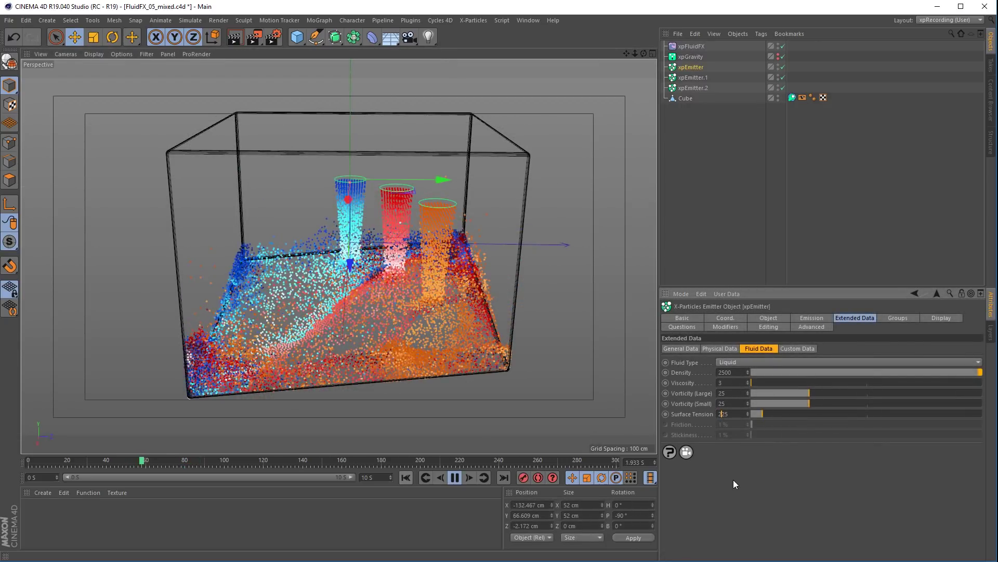
pyautogui.click(406, 479)
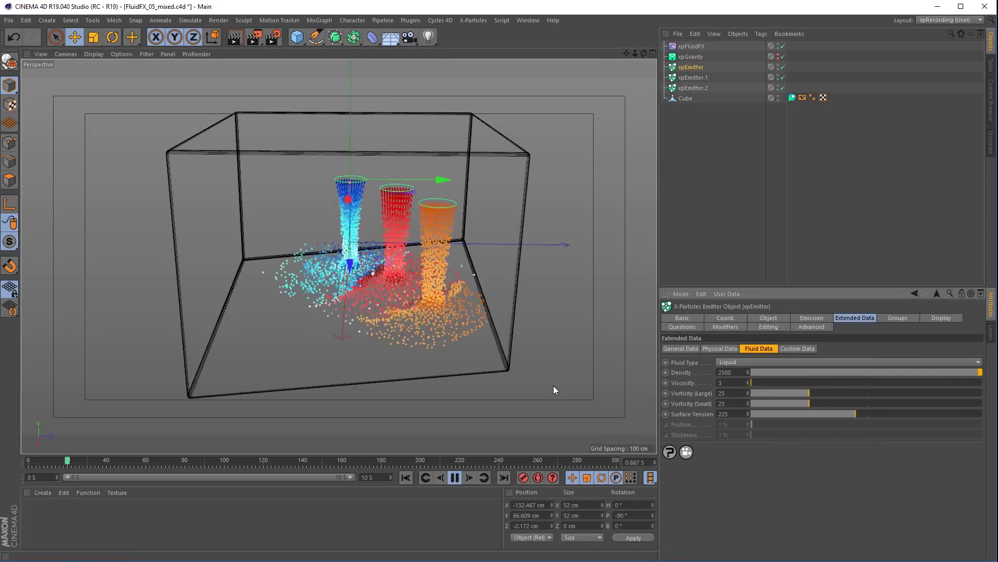
pyautogui.moveTo(553, 385)
pyautogui.keyDown('alt'); pyautogui.mouseDown()
pyautogui.moveTo(529, 389)
pyautogui.moveTo(565, 380)
pyautogui.mouseUp(); pyautogui.keyUp('alt')
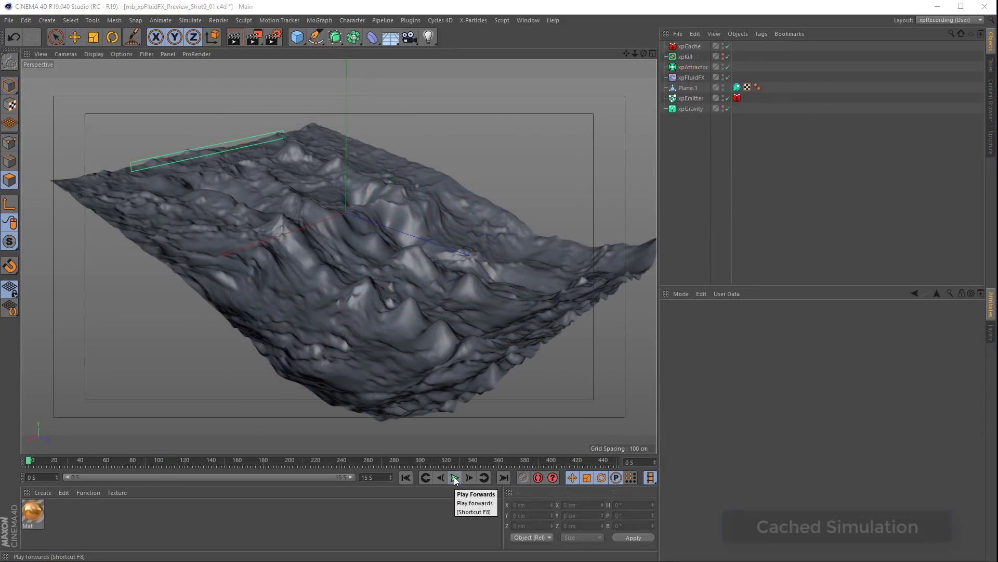
# Play the cached terrain fluid and orbit from a top view to a flatter front angle.
pyautogui.click(455, 477)
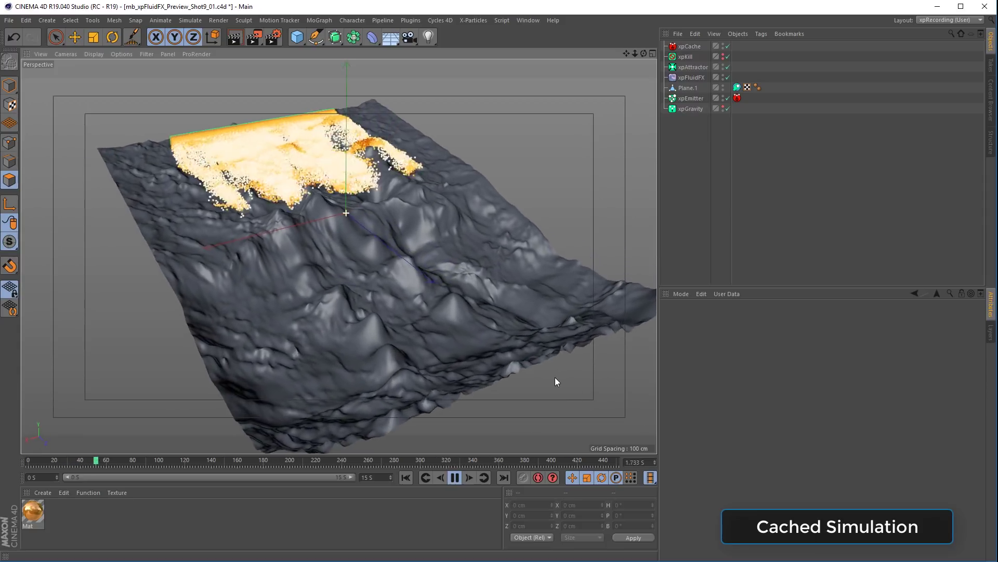
pyautogui.keyDown('alt'); pyautogui.moveTo(554, 377); pyautogui.dragTo(439, 385); pyautogui.keyUp('alt')
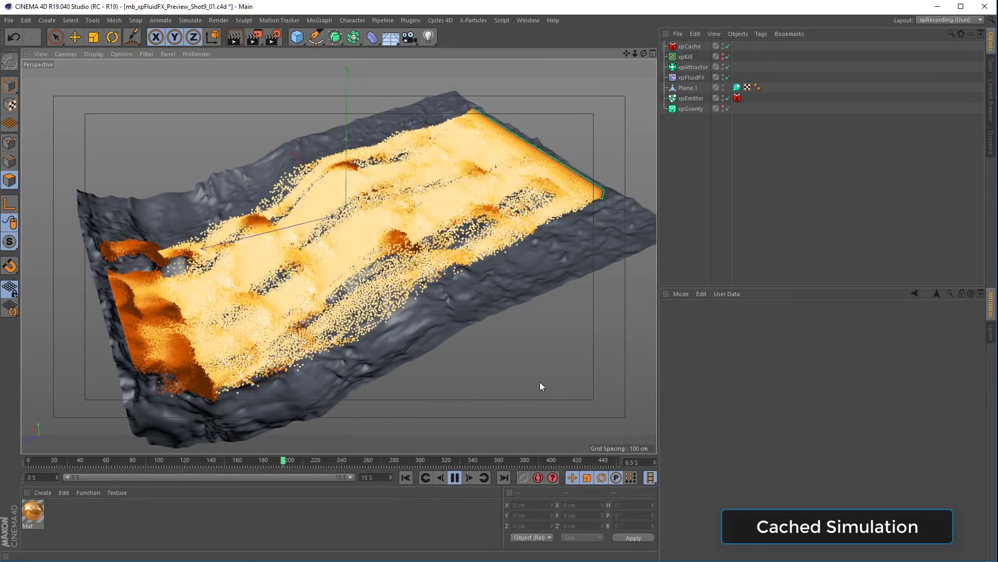
pyautogui.keyDown('alt'); pyautogui.moveTo(539, 382); pyautogui.dragTo(508, 352); pyautogui.keyUp('alt')
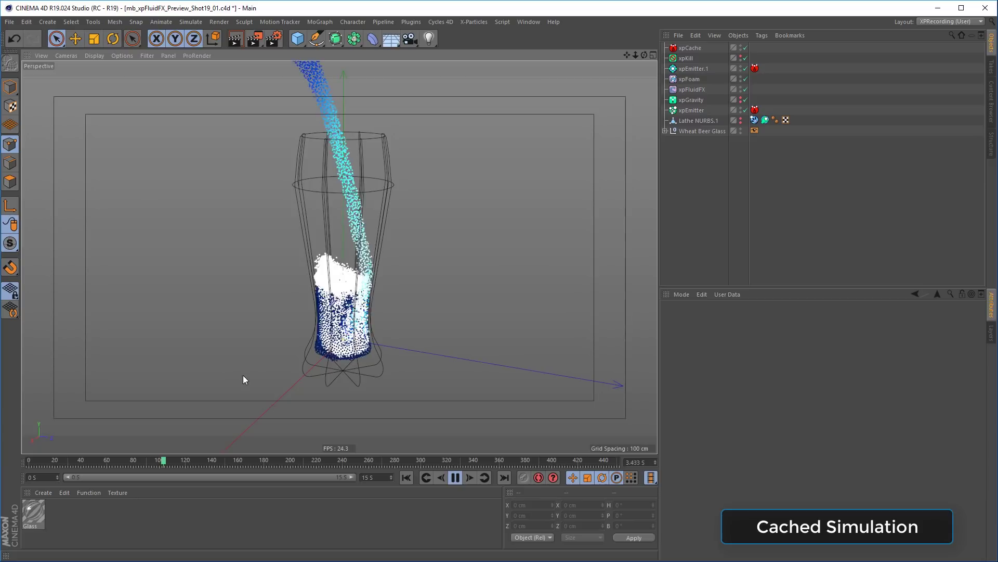
# Orbit the wheat beer glass to a more frontal view as the cached pour fills it.
pyautogui.keyDown('alt'); pyautogui.moveTo(242, 376); pyautogui.dragTo(229, 326); pyautogui.keyUp('alt')
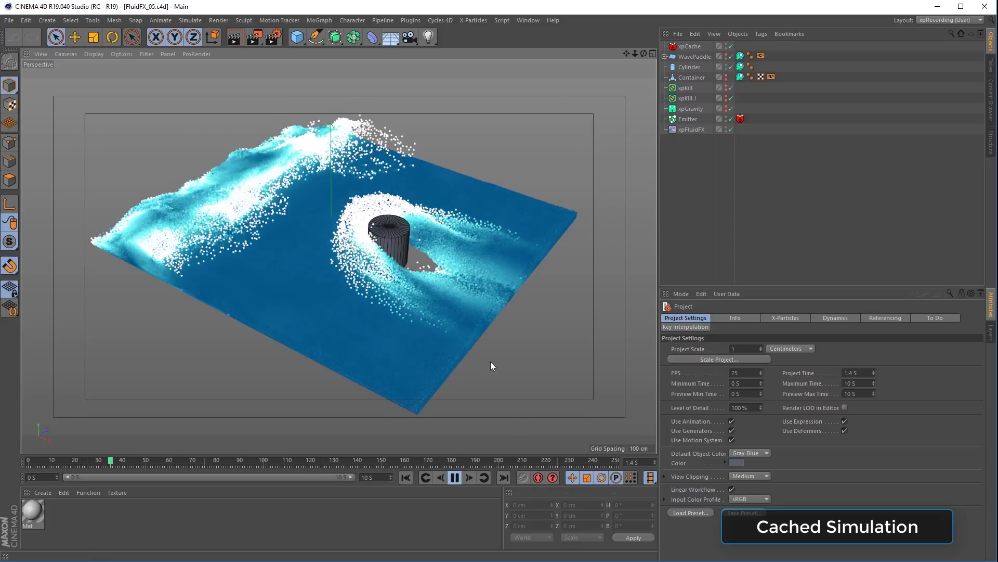
pyautogui.keyDown('alt'); pyautogui.moveTo(491, 361); pyautogui.dragTo(544, 373); pyautogui.keyUp('alt')
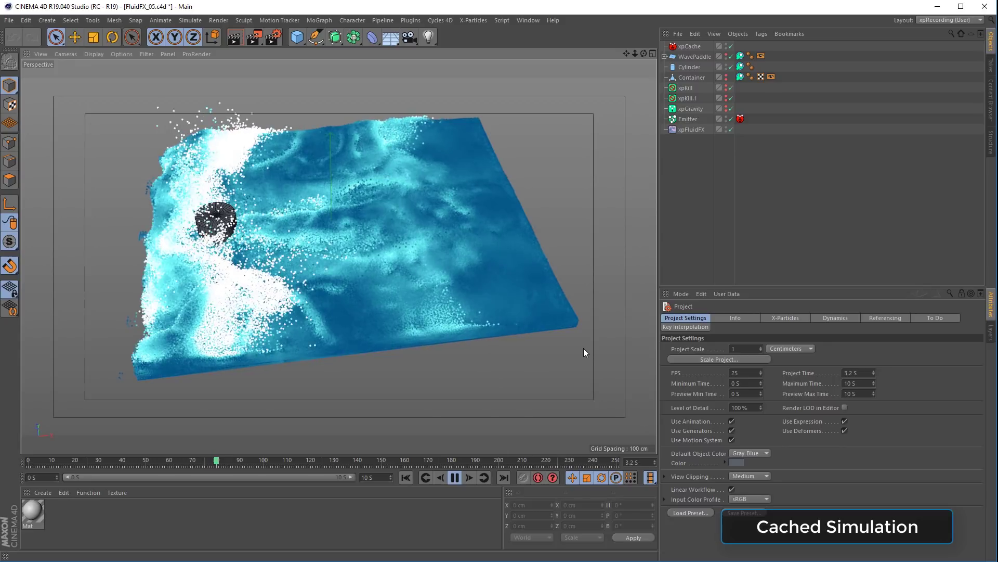
pyautogui.keyDown('alt'); pyautogui.moveTo(582, 354); pyautogui.dragTo(502, 342); pyautogui.keyUp('alt')
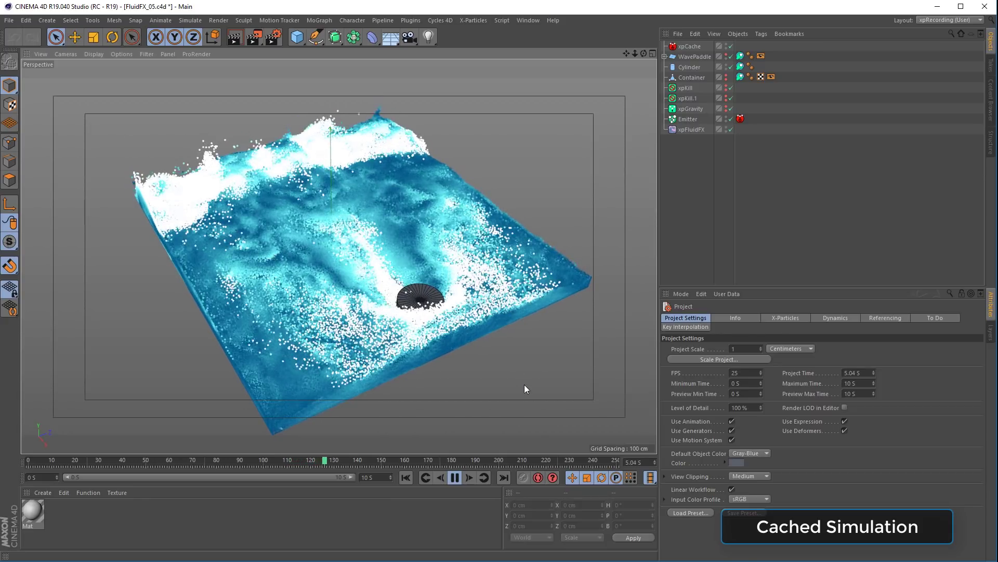
pyautogui.keyDown('alt'); pyautogui.moveTo(498, 379); pyautogui.dragTo(624, 442); pyautogui.keyUp('alt')
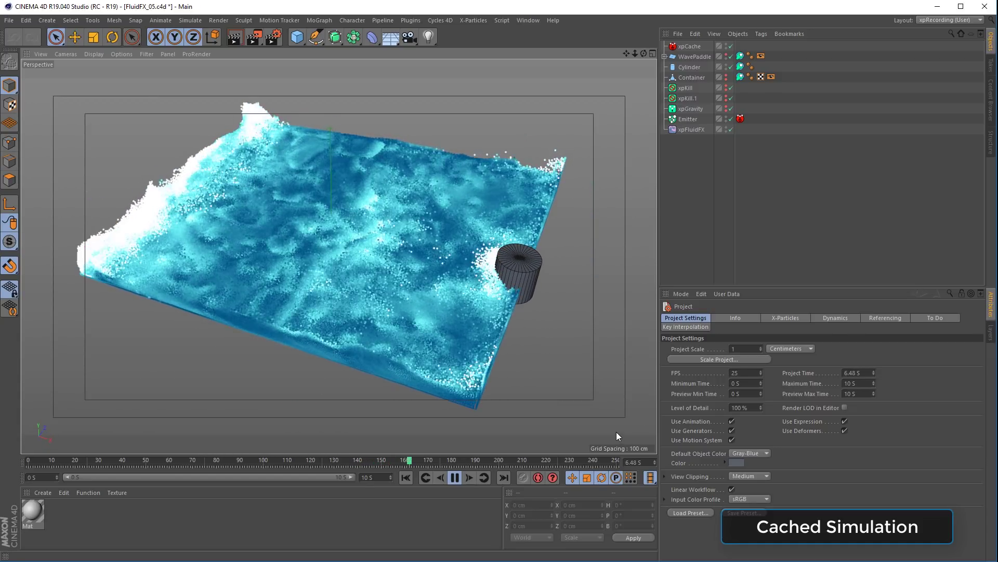